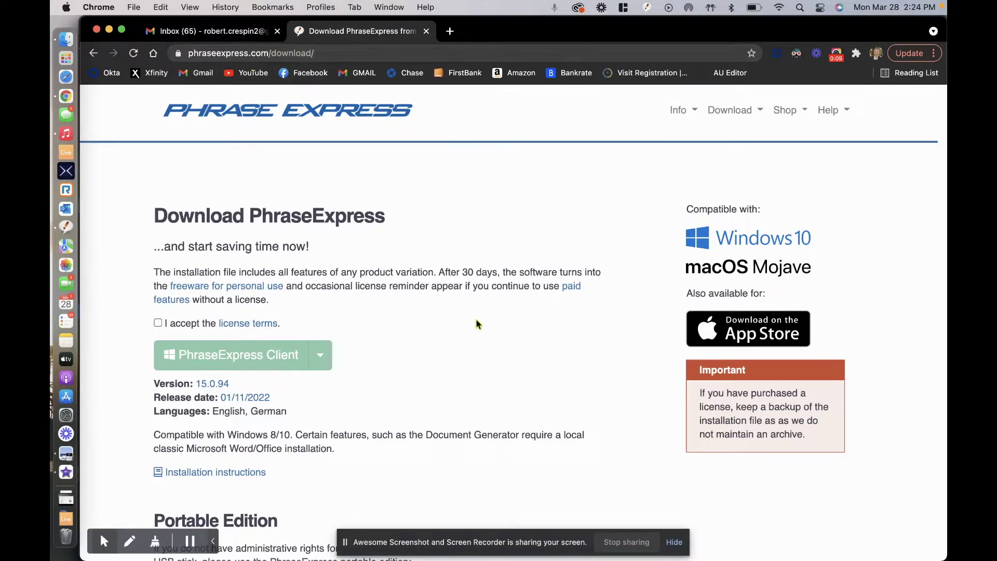
Step: Check the PhraseExpress menu-bar phrase list, then bring the PhraseExpress main window forward via Mission Control
scroll(476, 322, down, 1)
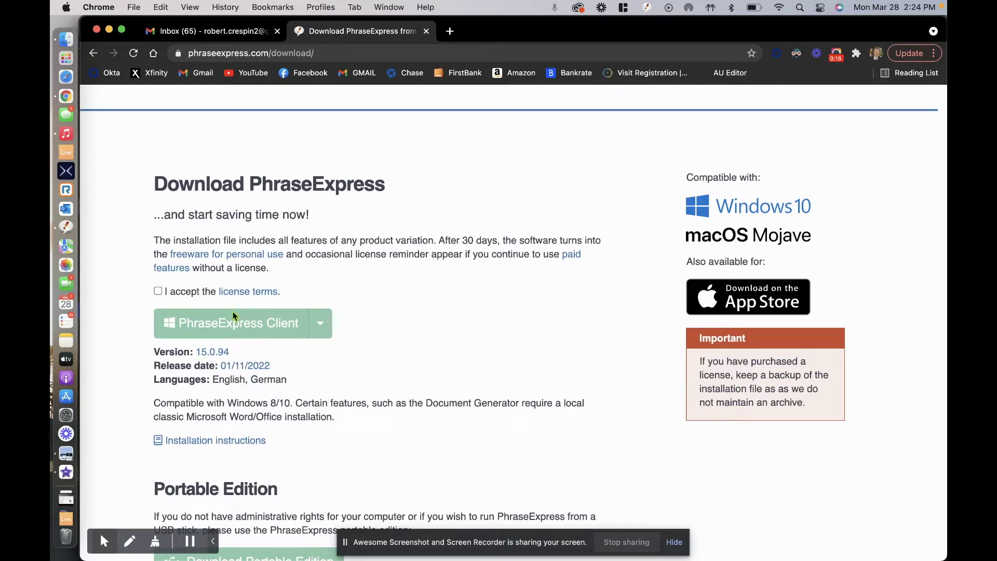
scroll(357, 218, down, 1)
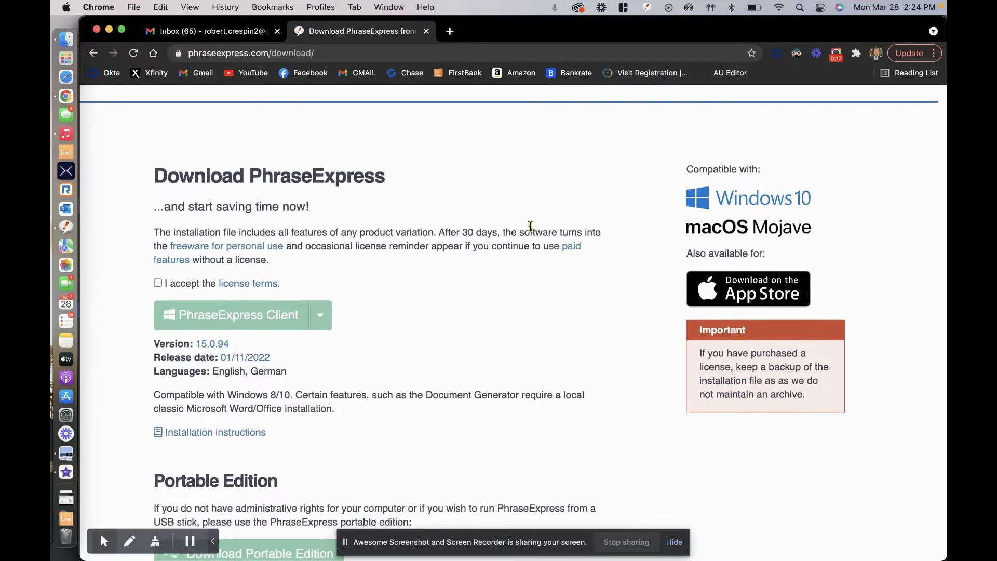
click(648, 7)
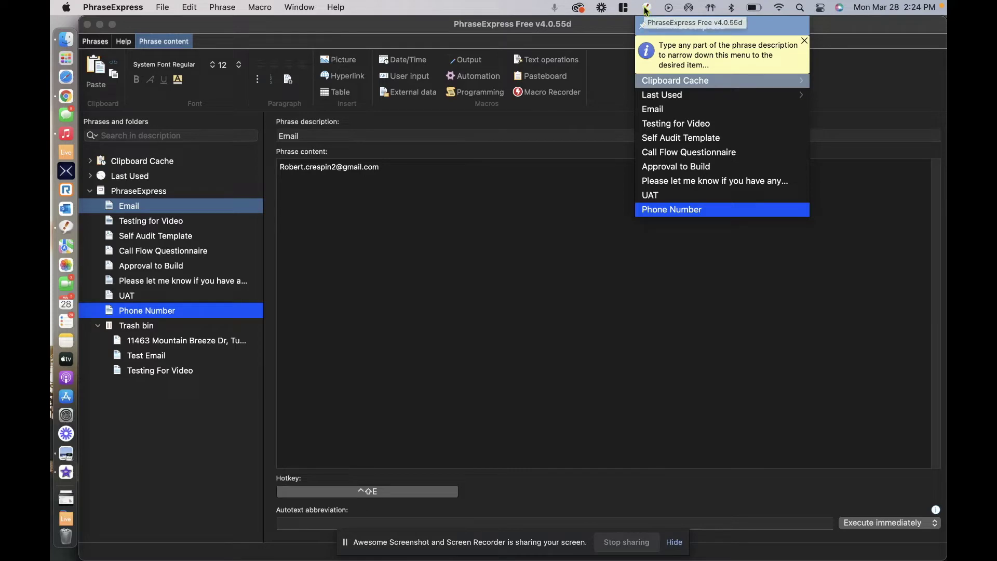
key(Escape)
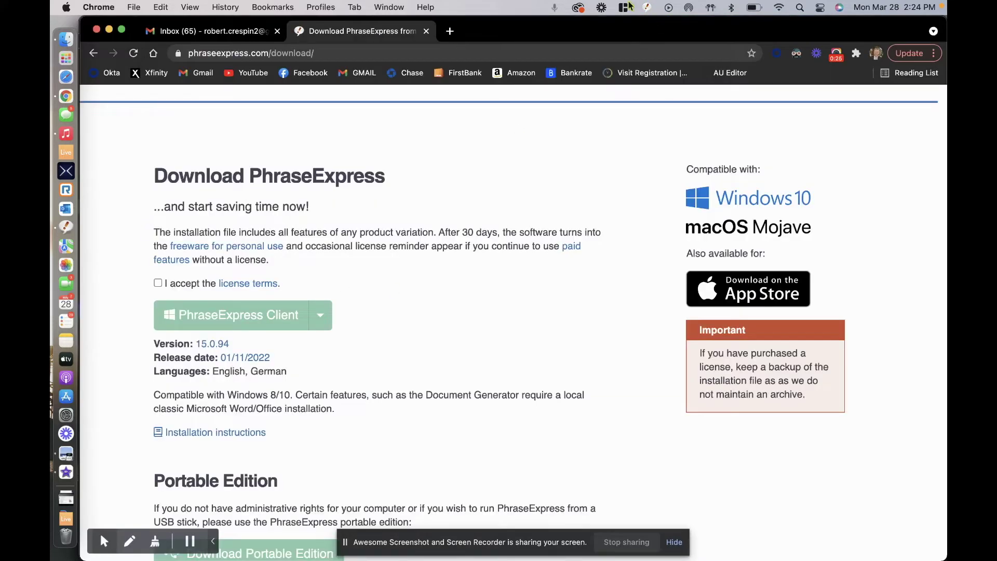
click(647, 7)
key(Escape)
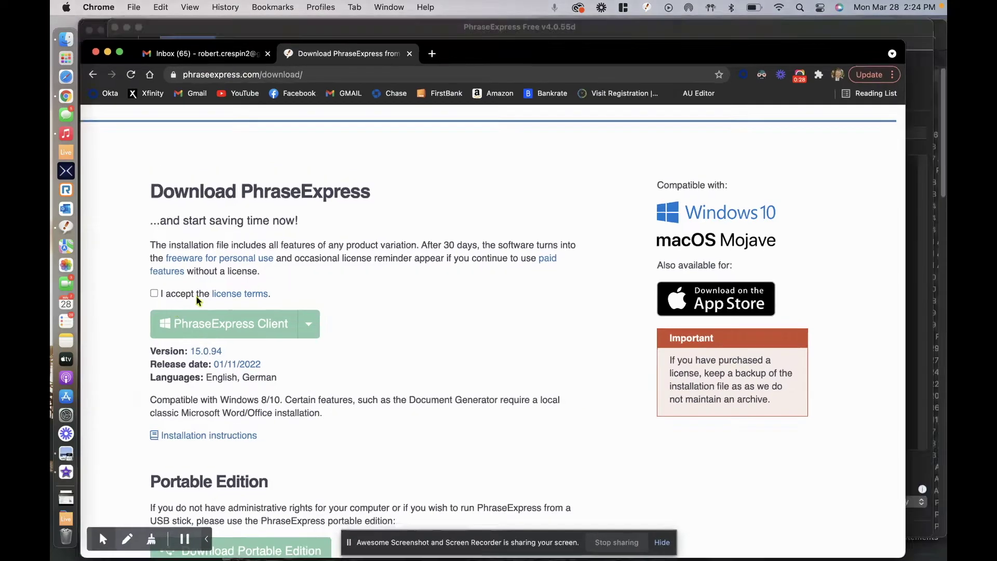
key(ctrl+Up)
click(507, 202)
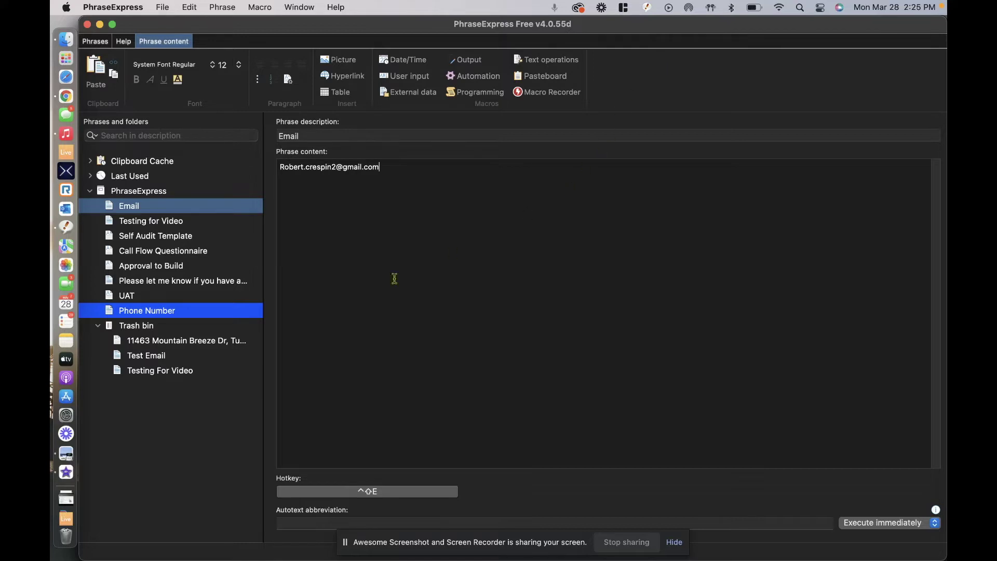
Step: Browse the saved phrases UAT, Please let me know, Self Audit Template, Testing for Video and Email
click(189, 291)
click(188, 290)
click(186, 303)
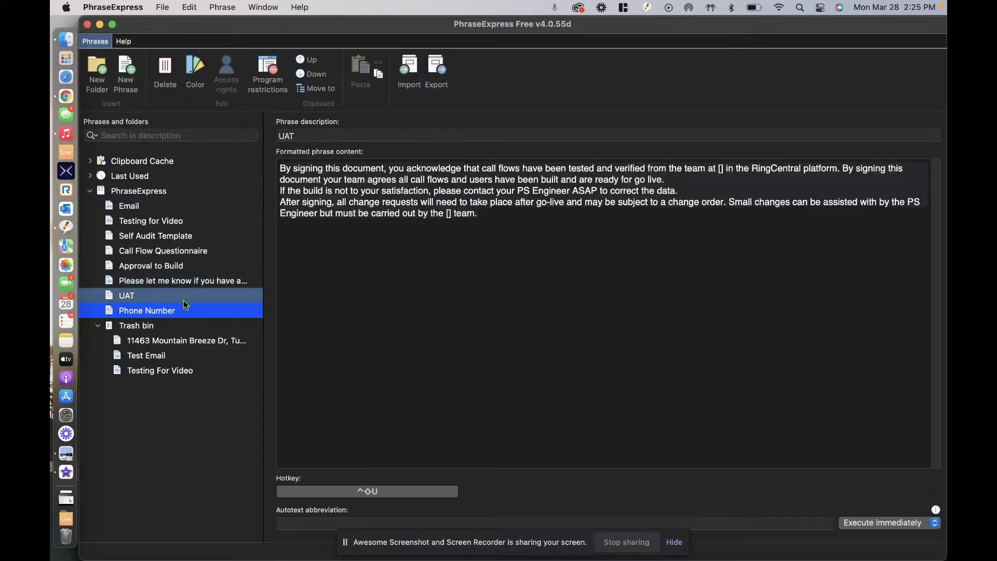
click(202, 276)
click(197, 255)
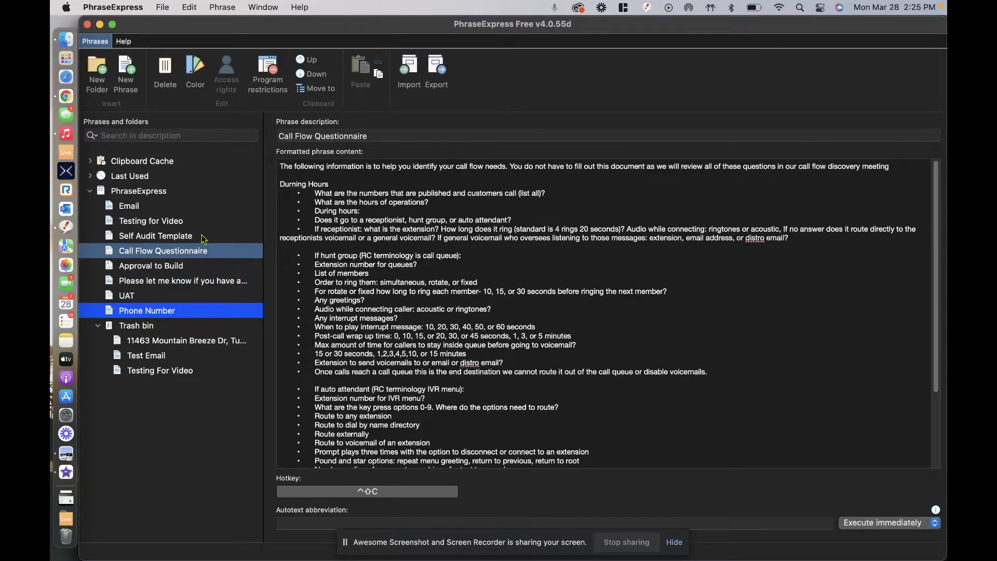
click(200, 232)
click(188, 220)
click(184, 207)
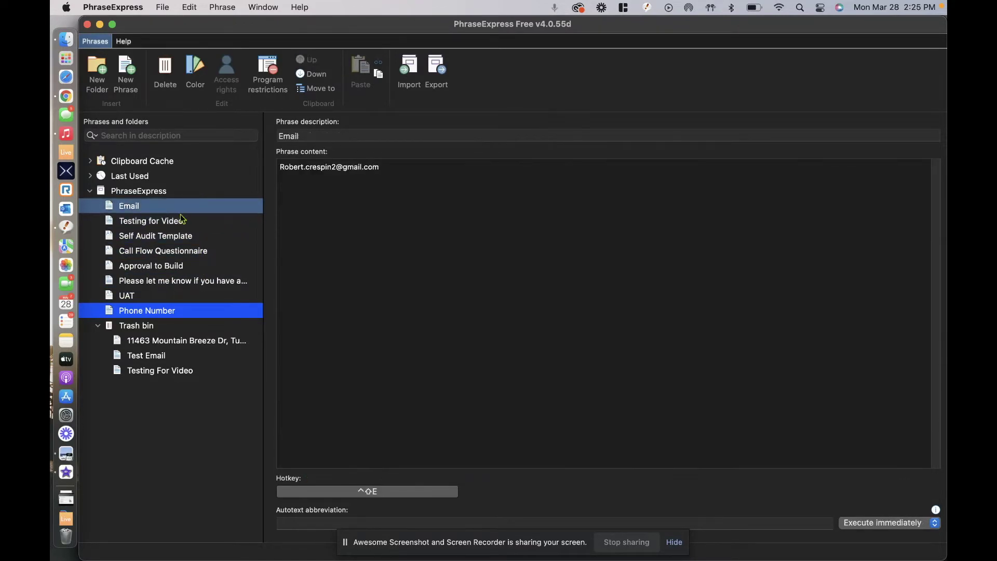
Step: Open the Call Flow Questionnaire phrase and scroll through its question list
click(184, 237)
click(181, 252)
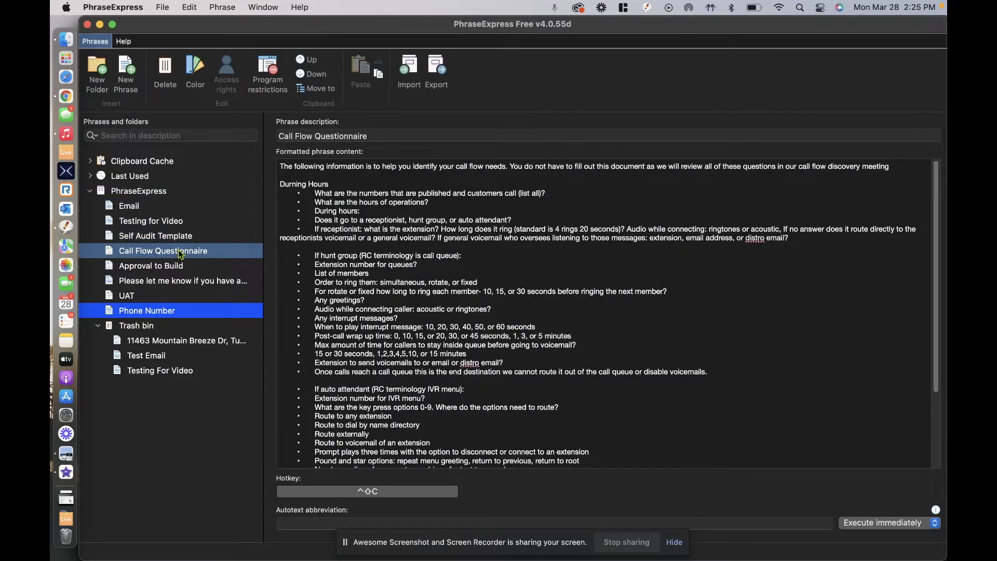
scroll(327, 257, down, 4)
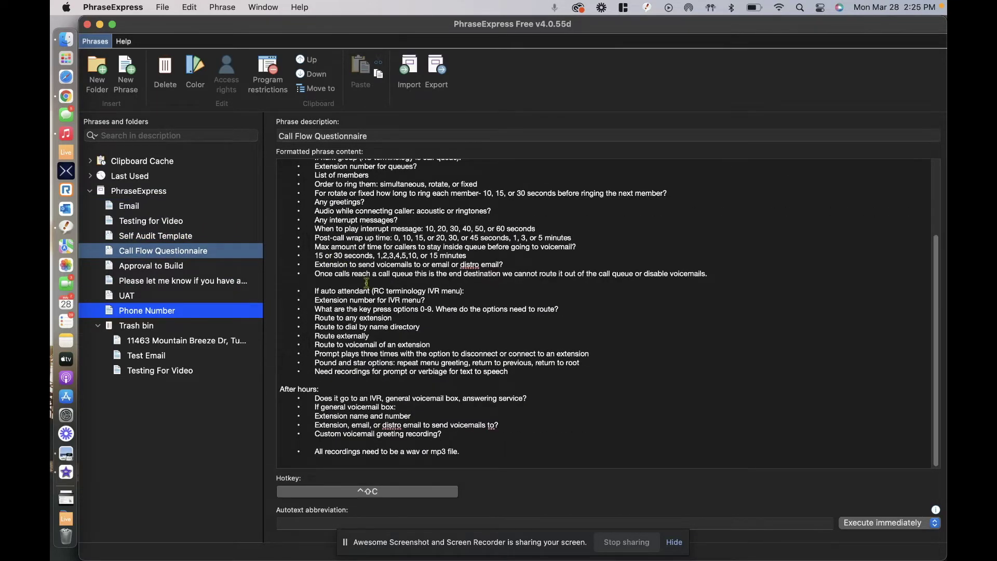
scroll(374, 291, up, 4)
scroll(382, 299, down, 4)
scroll(382, 299, up, 4)
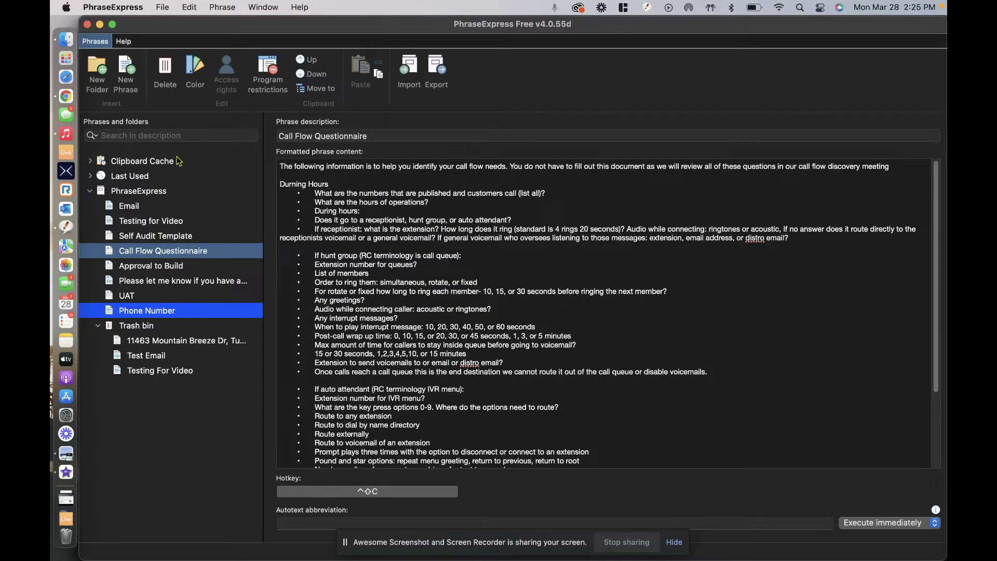
Step: Create a phrase 'Testing for Video' with content 'This is a test for a video. Thanks for watching'
click(132, 73)
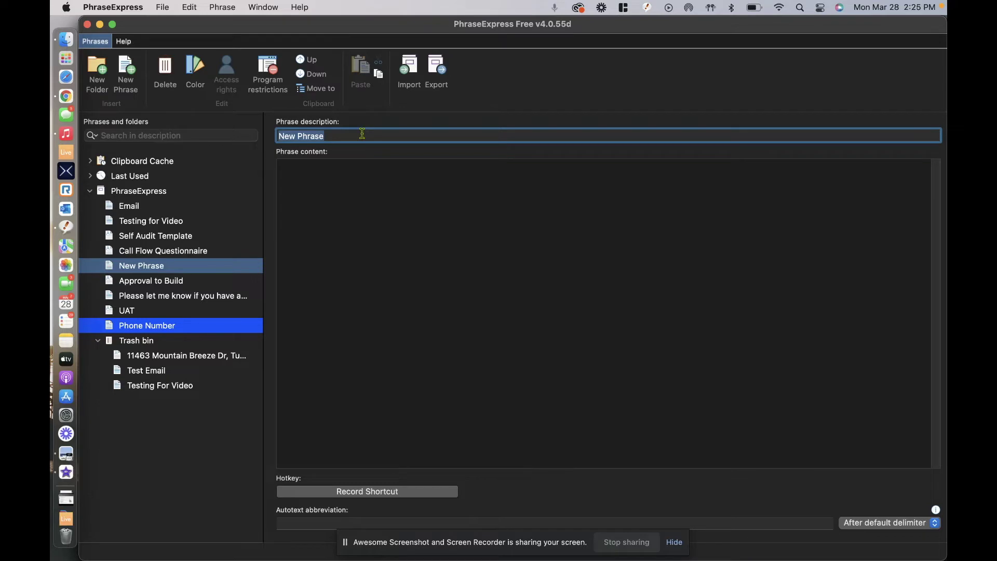
text(Tes)
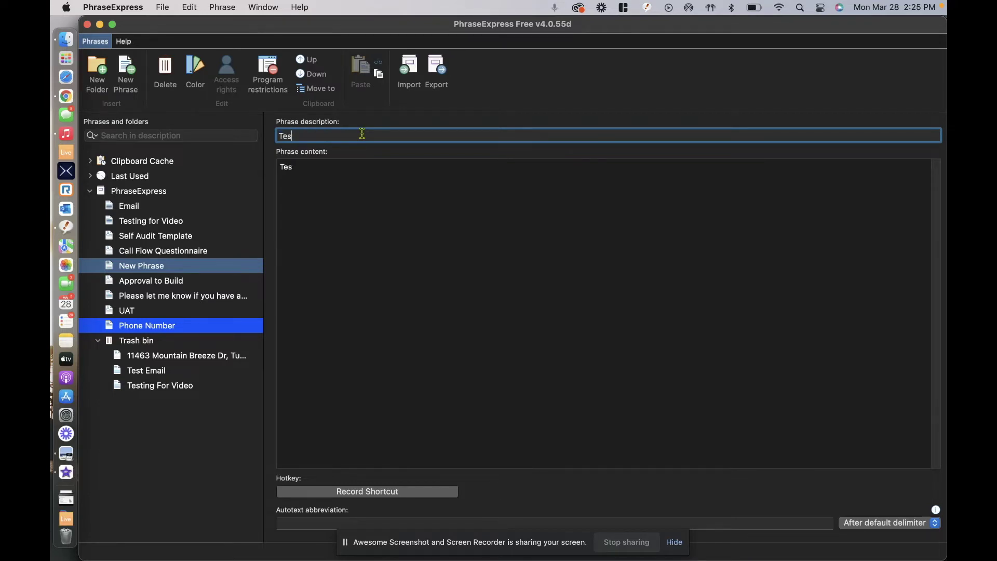
text(ting for Video)
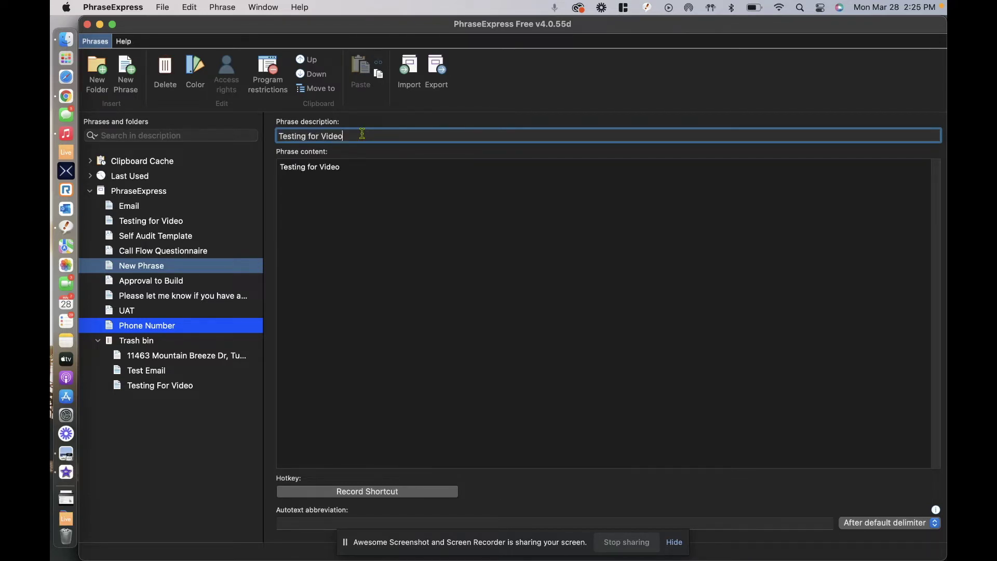
key(Tab)
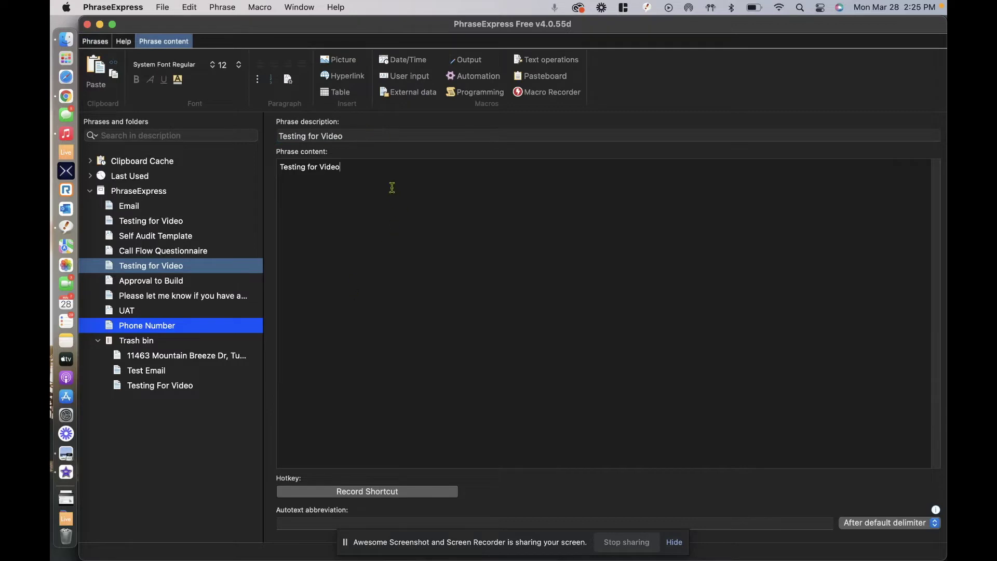
triple_click(278, 167)
key(BackSpace)
text(This is a test for a video. Thanks for )
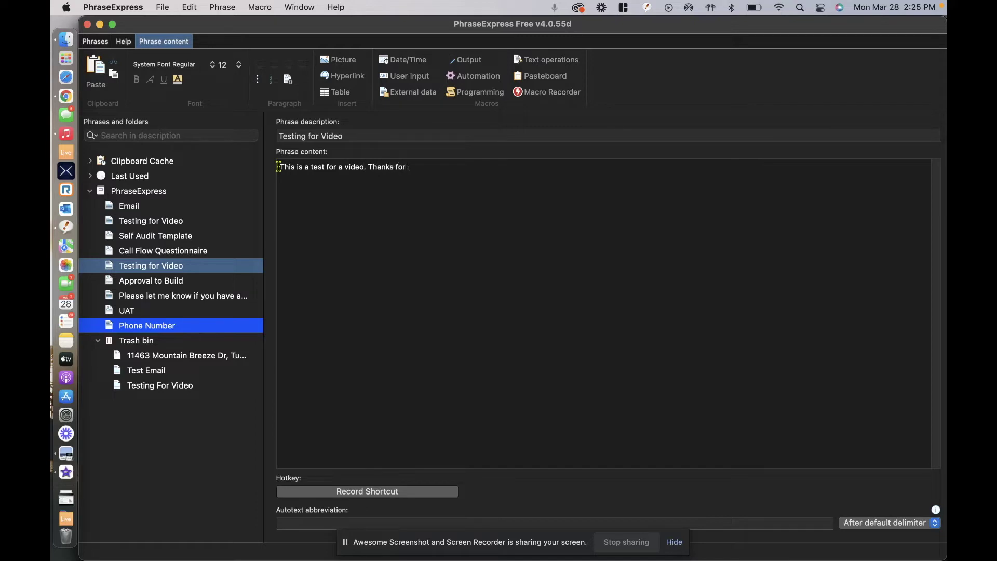
text(watching!)
Step: Record Command-C (⌘C) as the Testing for Video phrase's hotkey
click(403, 492)
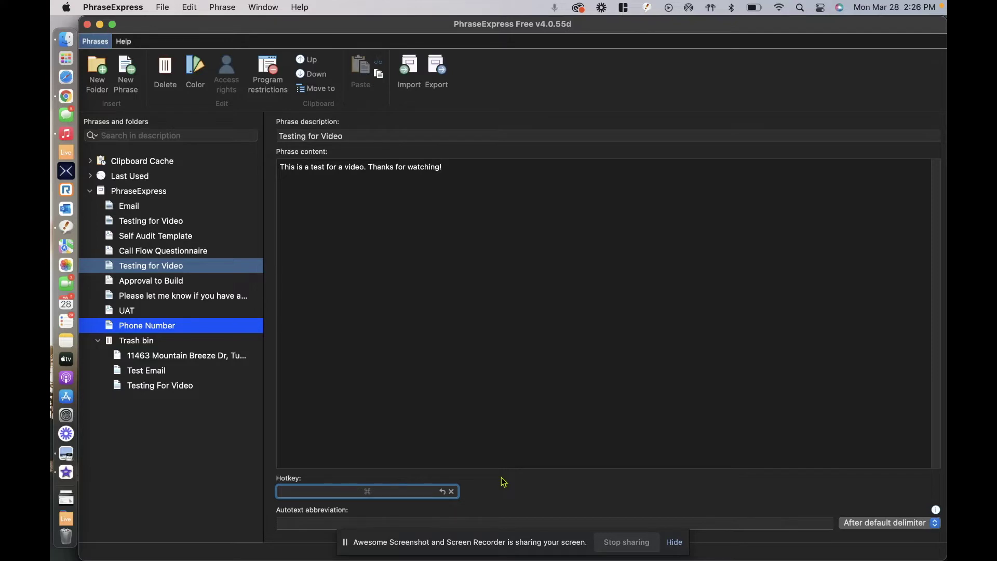
key(super+c)
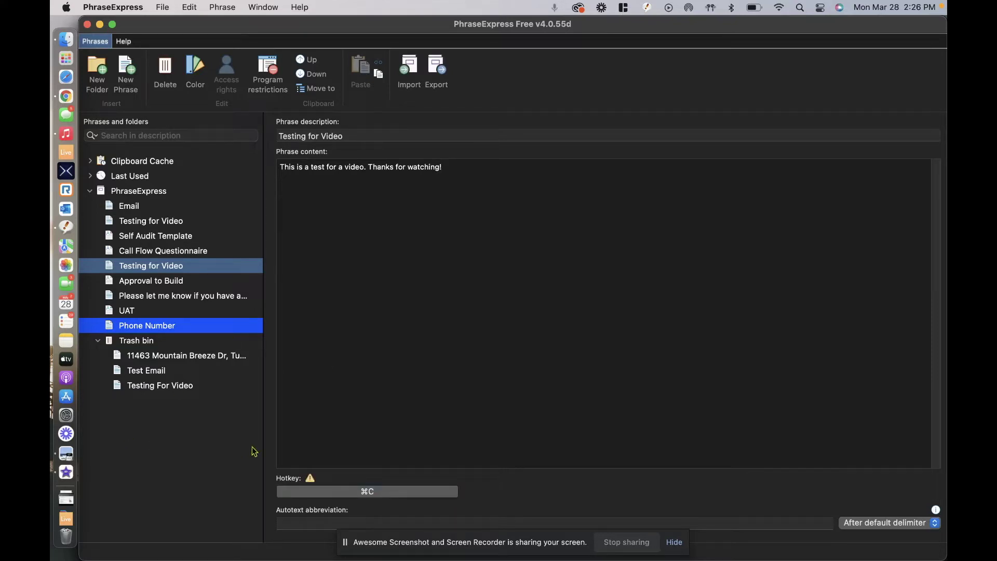
mouse_move(312, 480)
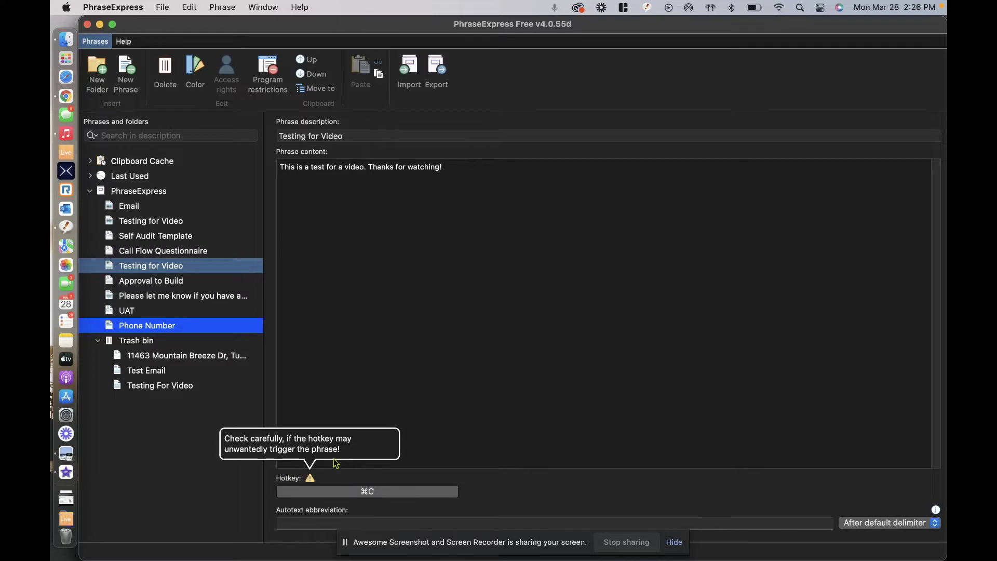
Step: Set the Testing for Video phrase's autotext mode to Manual confirmation
click(457, 421)
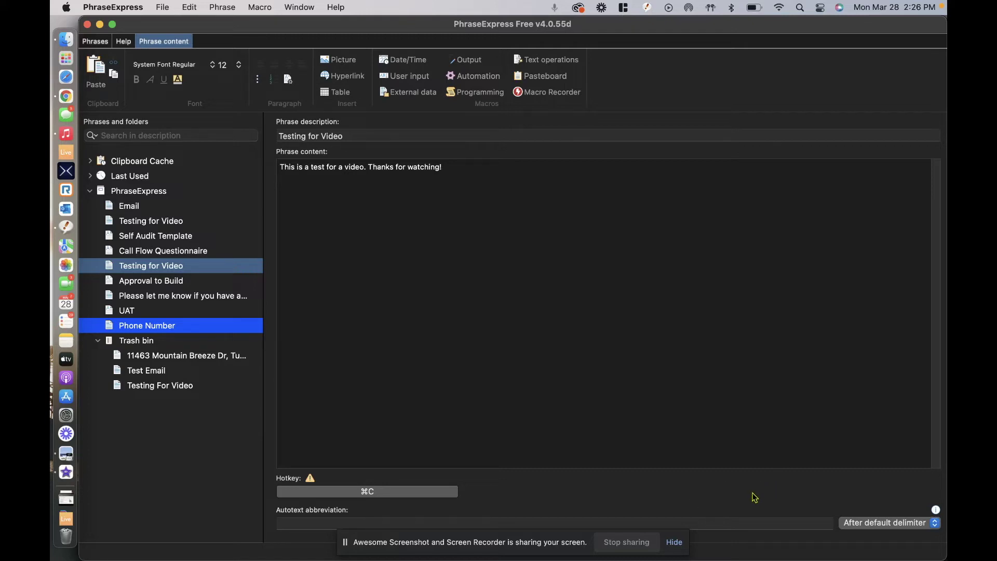
click(875, 529)
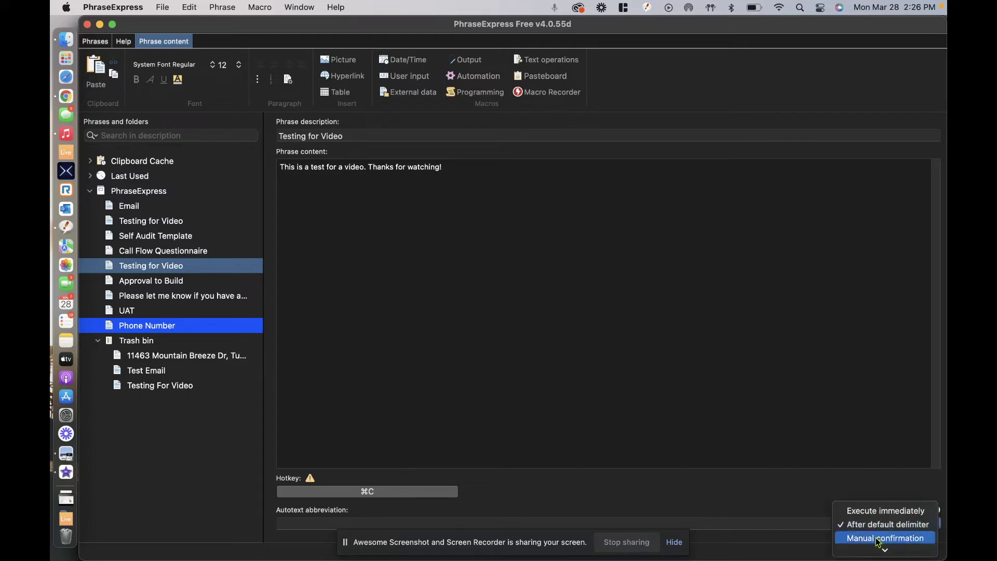
click(877, 538)
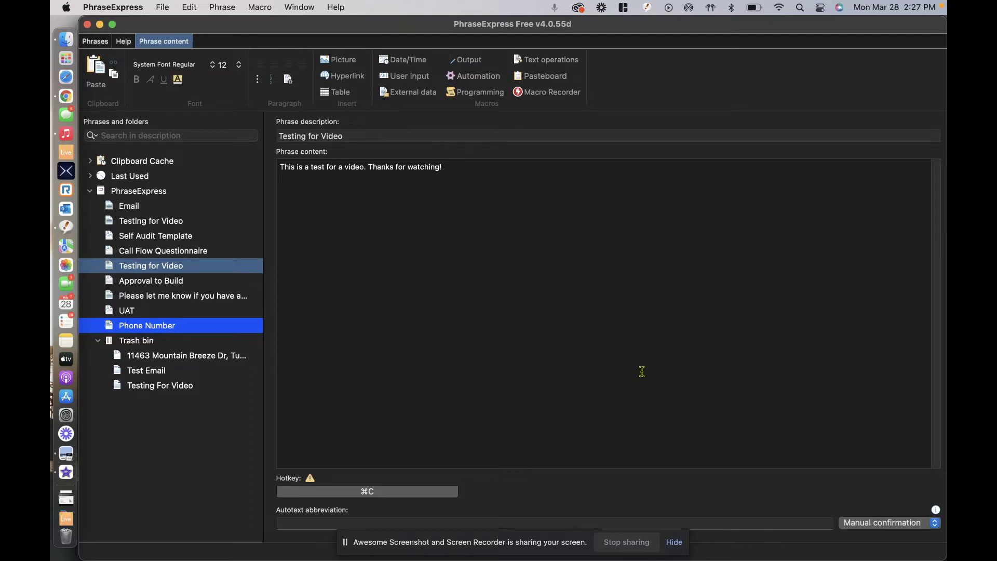
click(903, 523)
Step: Switch the phrase to Execute immediately, replace its hotkey with ⌥⌘O, and save
click(904, 502)
click(408, 498)
click(407, 497)
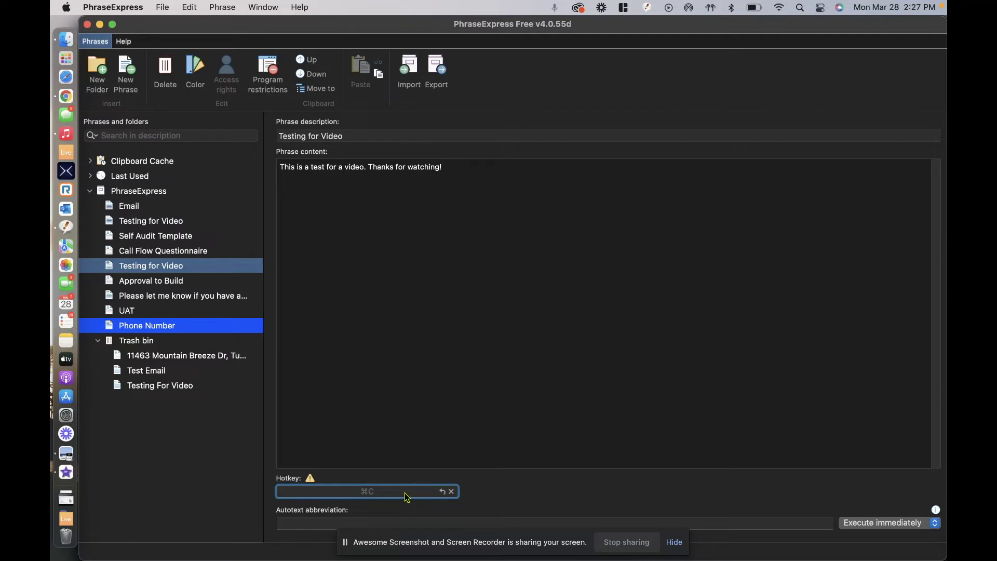
key(alt+super+o)
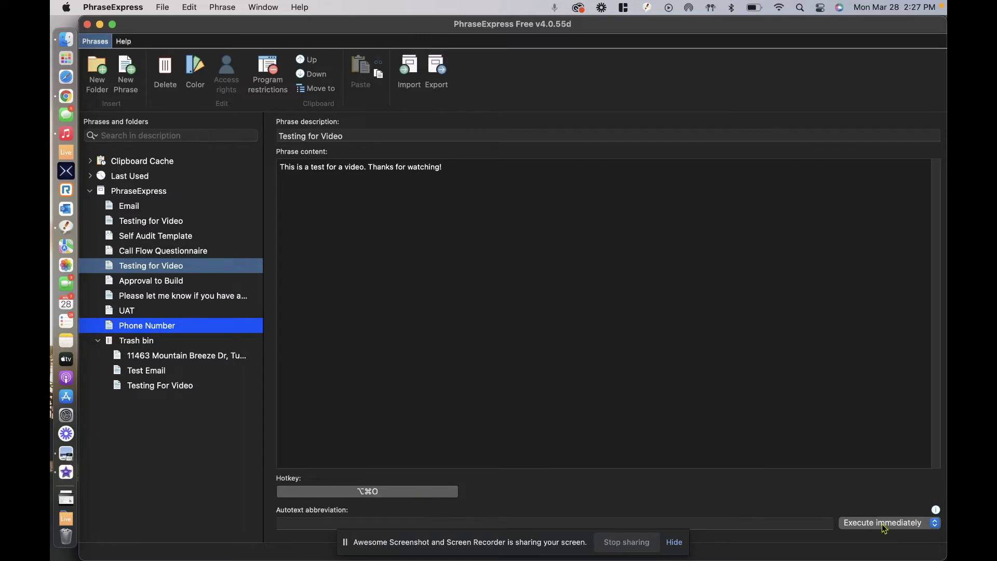
click(790, 378)
click(165, 9)
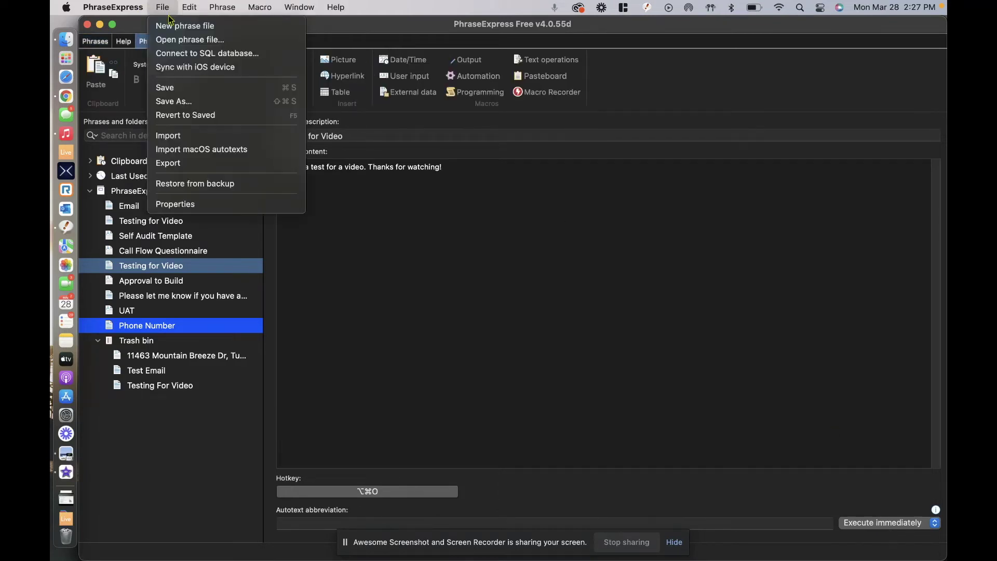
Step: Save the phrase, switch to Gmail in Chrome, and clear and close the old draft
click(187, 89)
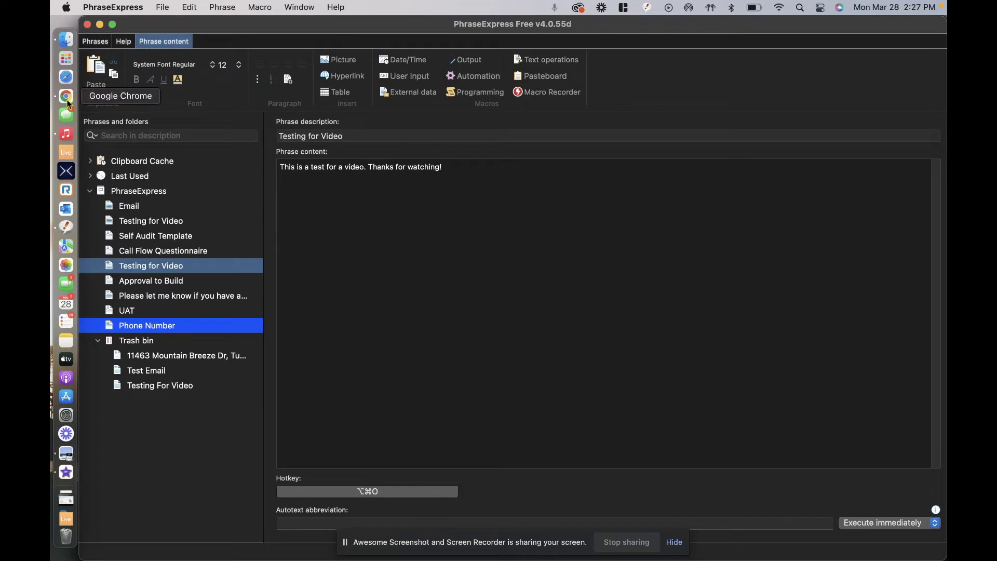
click(66, 97)
click(254, 34)
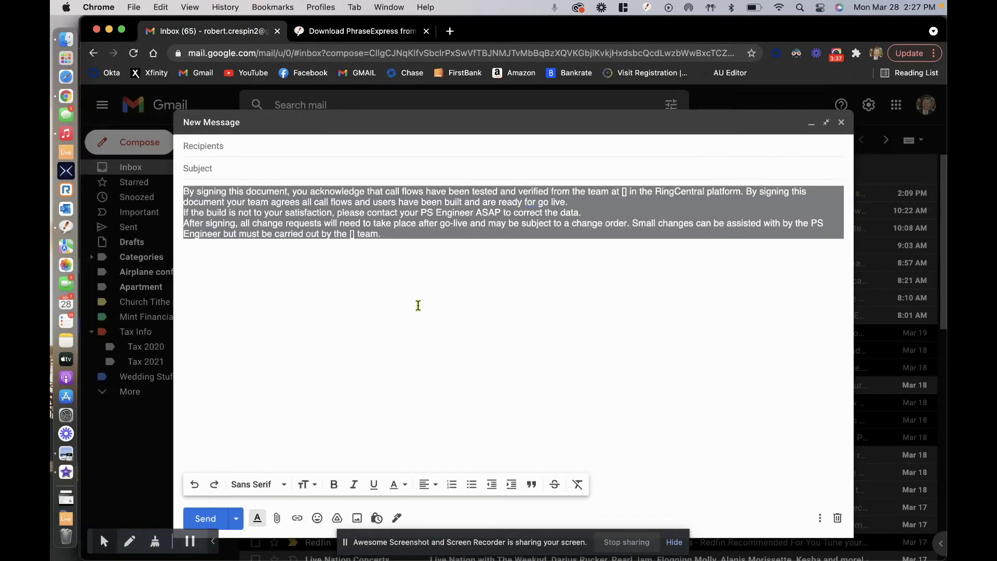
key(BackSpace)
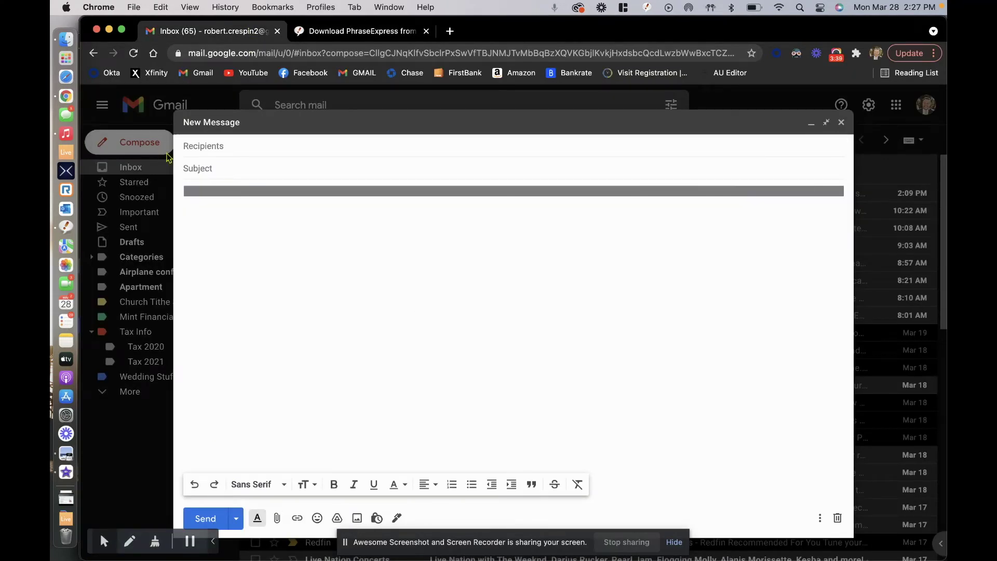
click(841, 123)
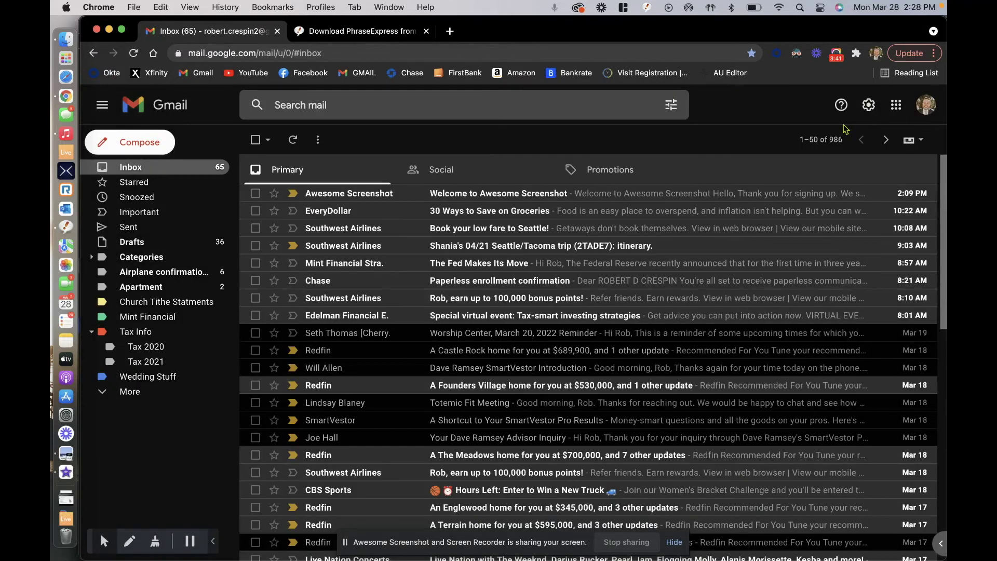
Step: Write 'This is a test for a video. Thanks for watching!' in a new full-size Gmail message
click(145, 150)
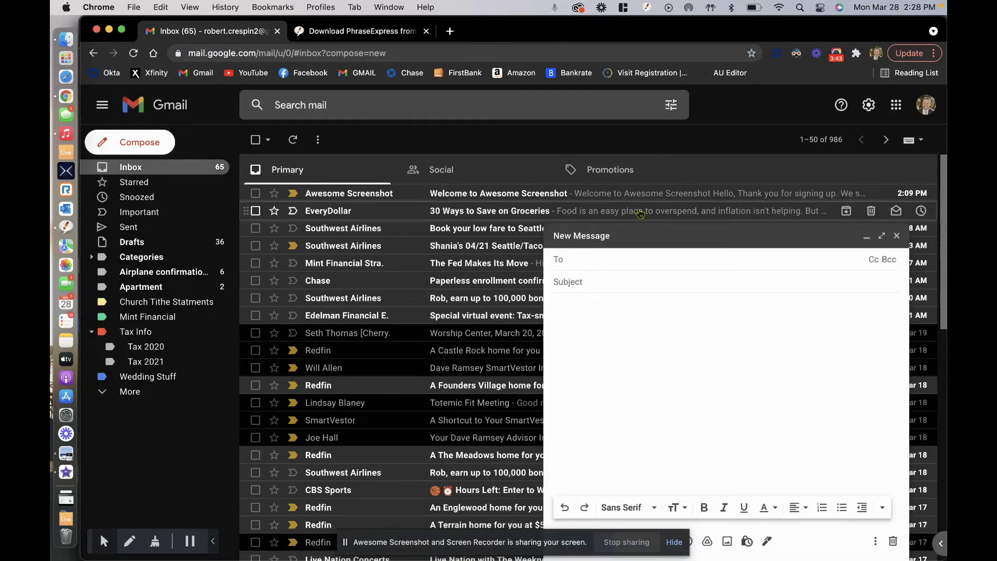
click(881, 236)
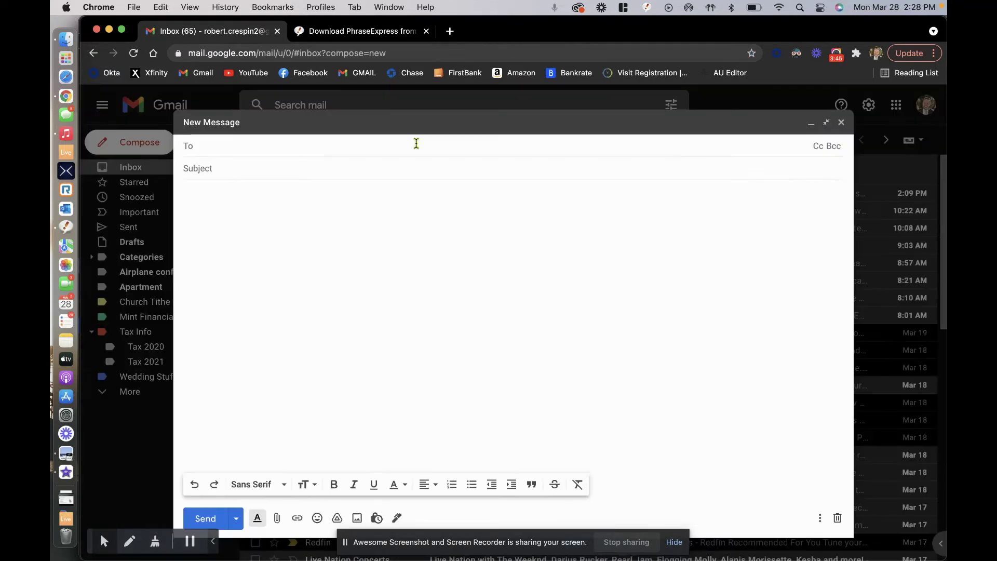
click(383, 213)
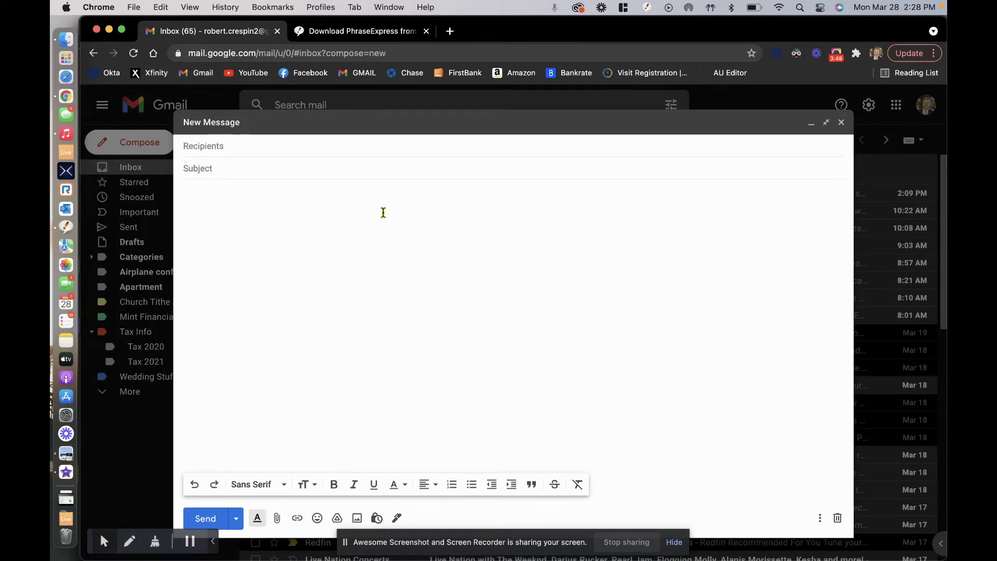
text(This is a test for a video. Thanks for watching!)
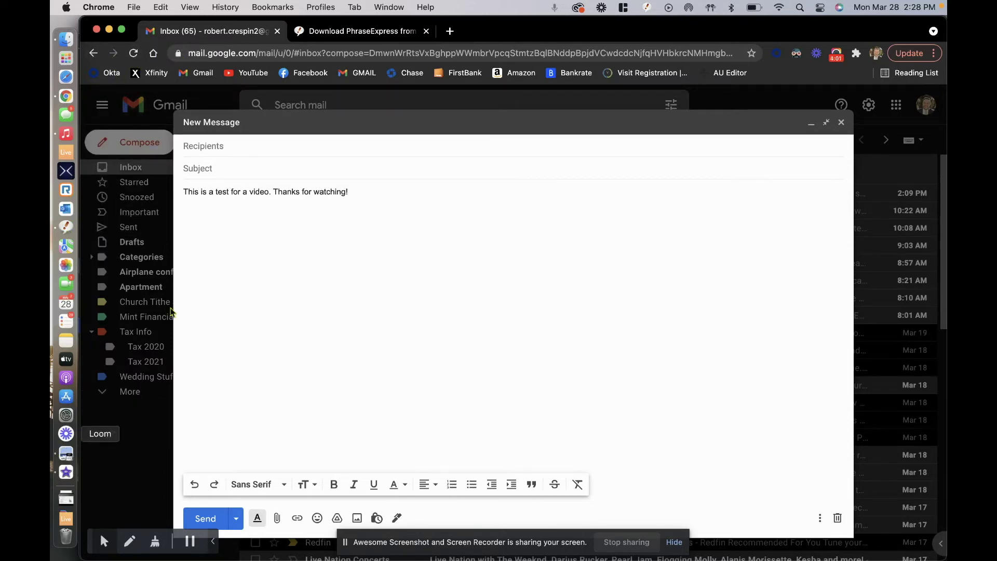
Step: Set the phrase back to Manual confirmation, save it, and return to the Gmail draft
key(ctrl+Up)
click(584, 191)
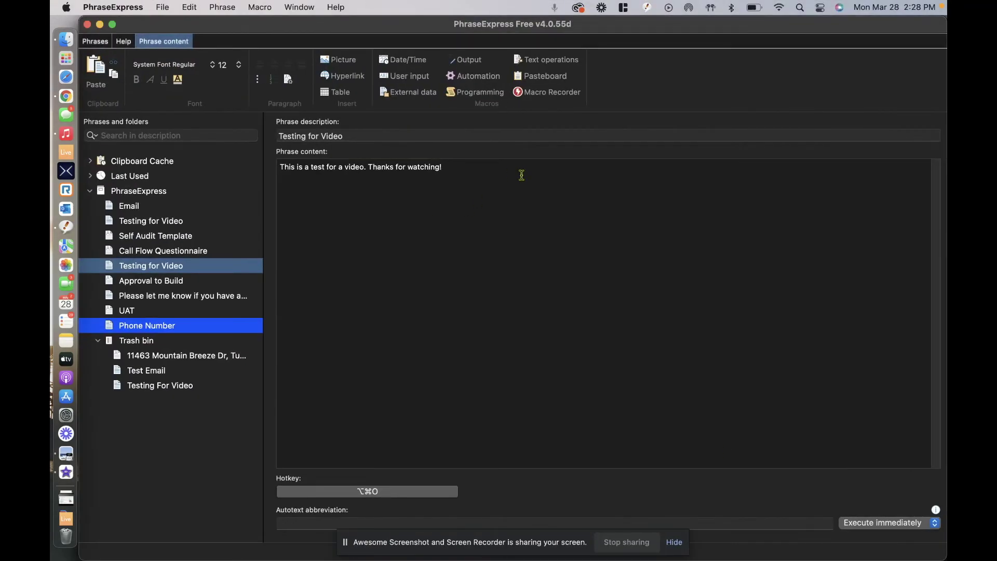
click(900, 527)
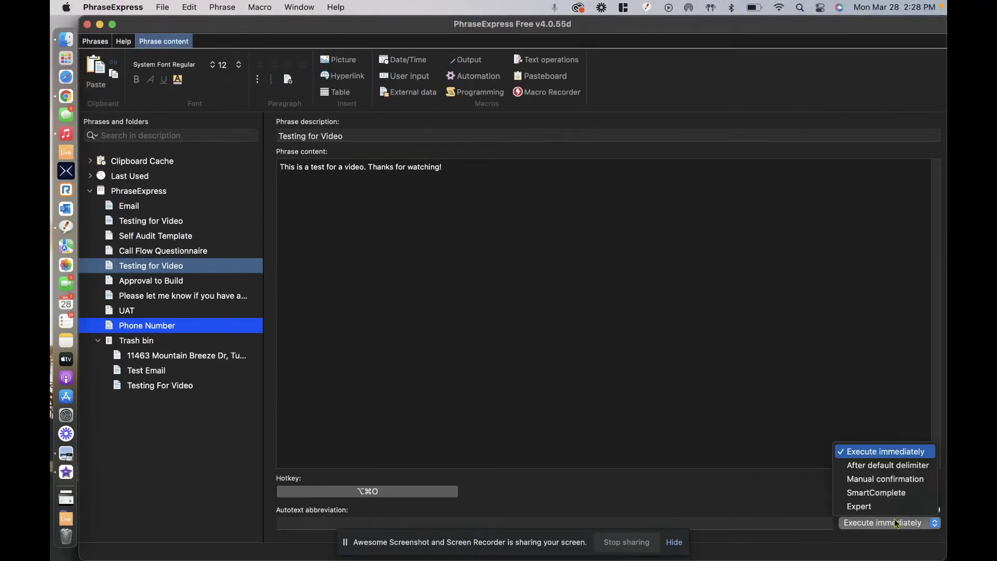
click(898, 483)
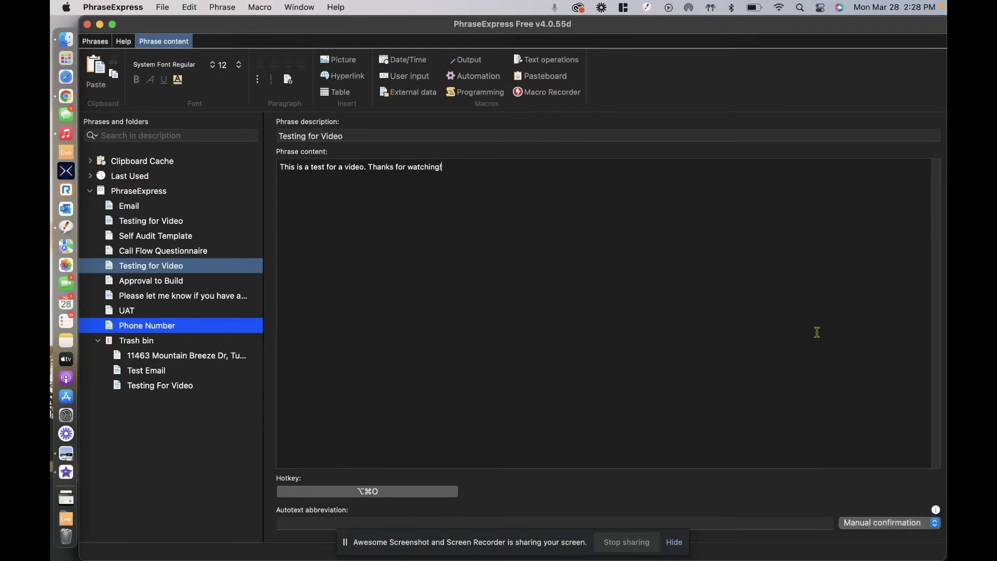
click(162, 7)
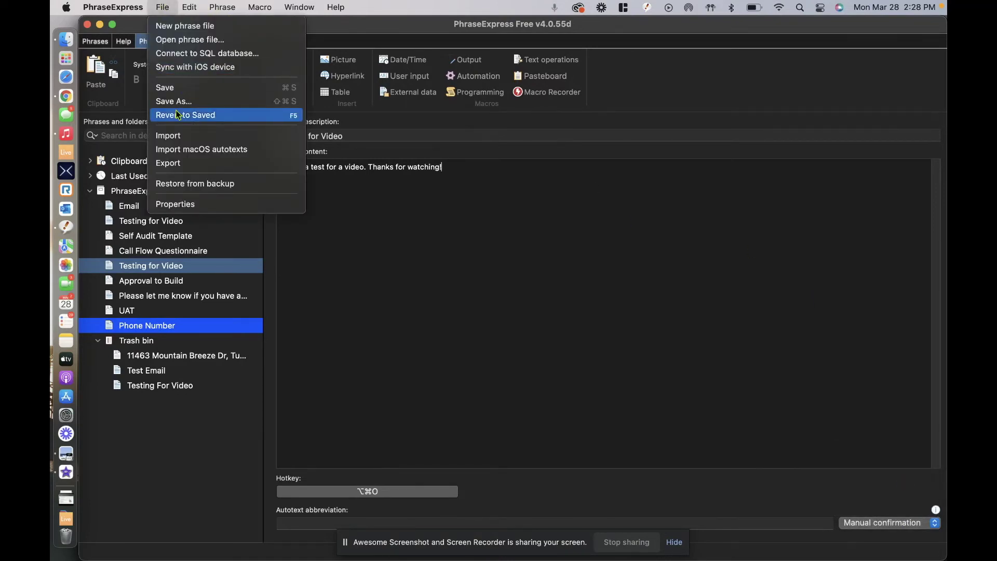
click(204, 88)
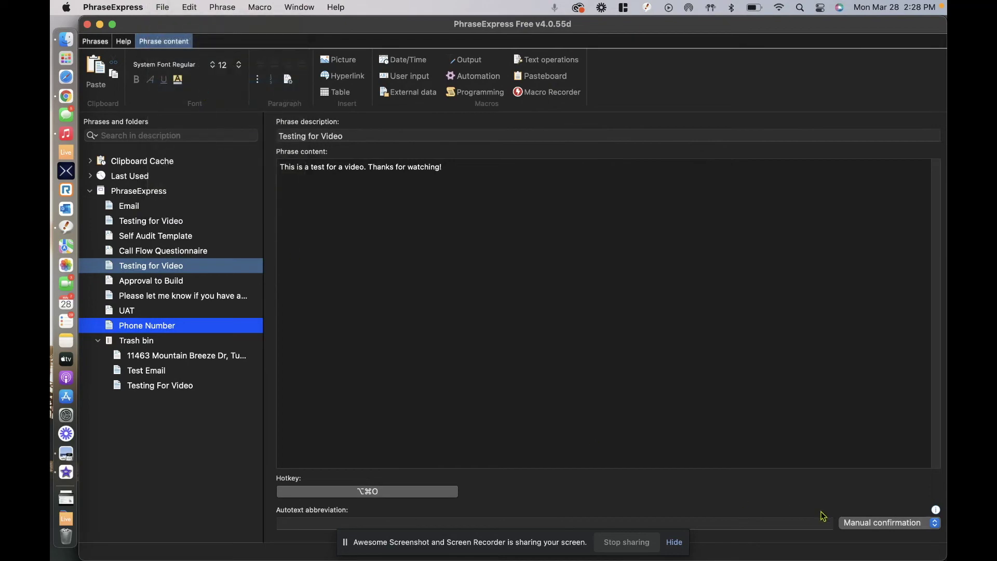
key(ctrl+Up)
click(341, 269)
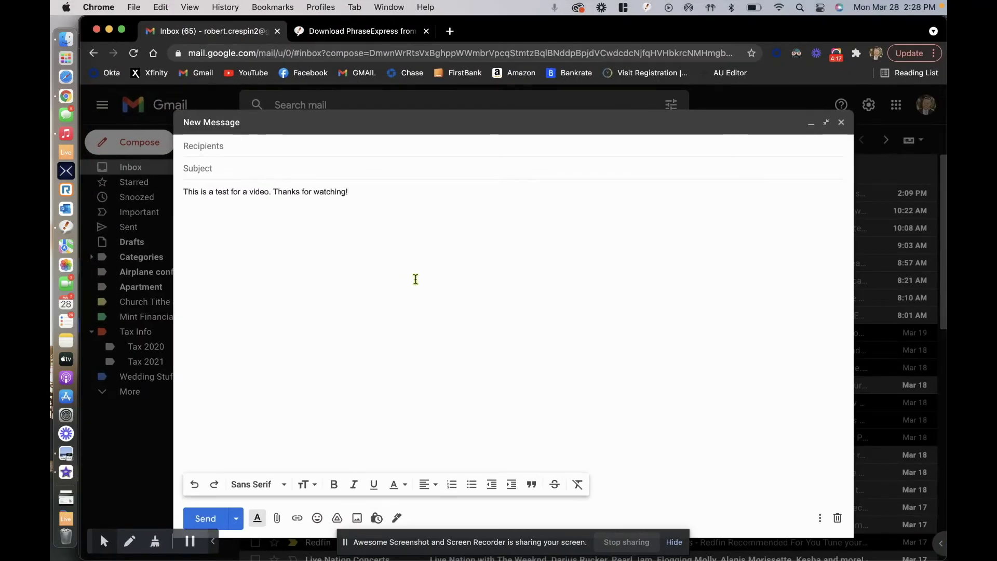
Step: Trigger the Testing for Video phrase in the Gmail draft and confirm inserting its text
key(super+Tab)
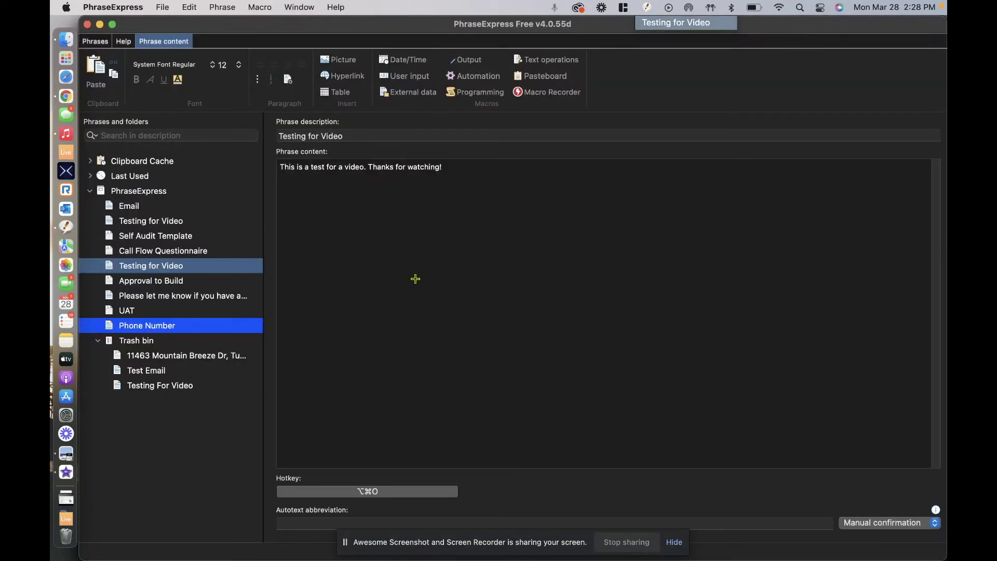
click(87, 25)
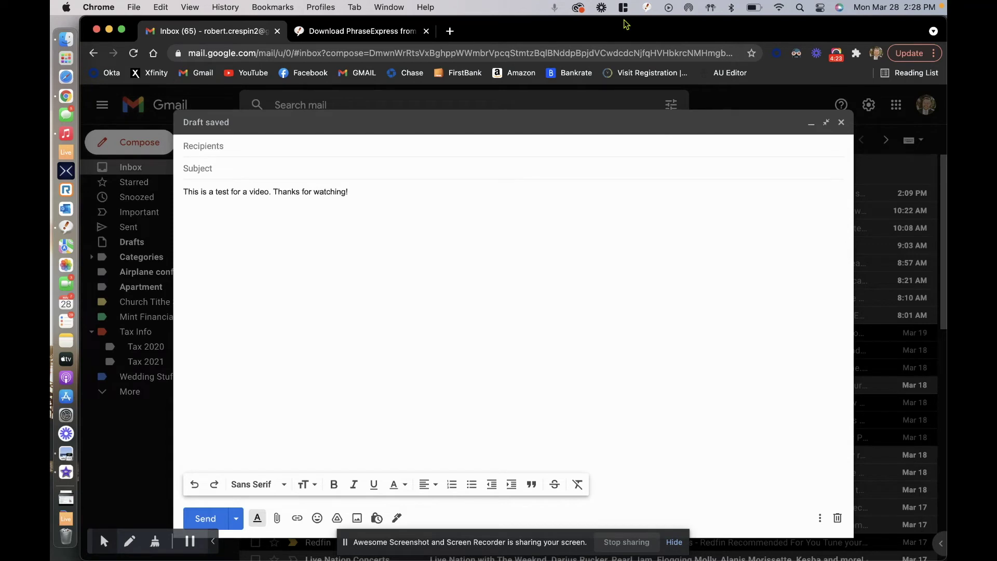
key(super+alt+space)
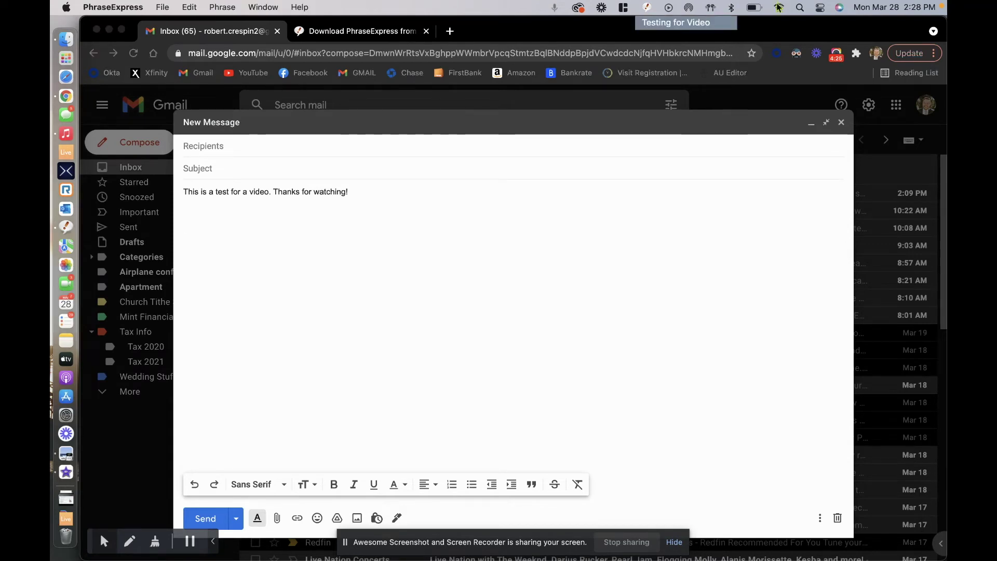
mouse_move(690, 32)
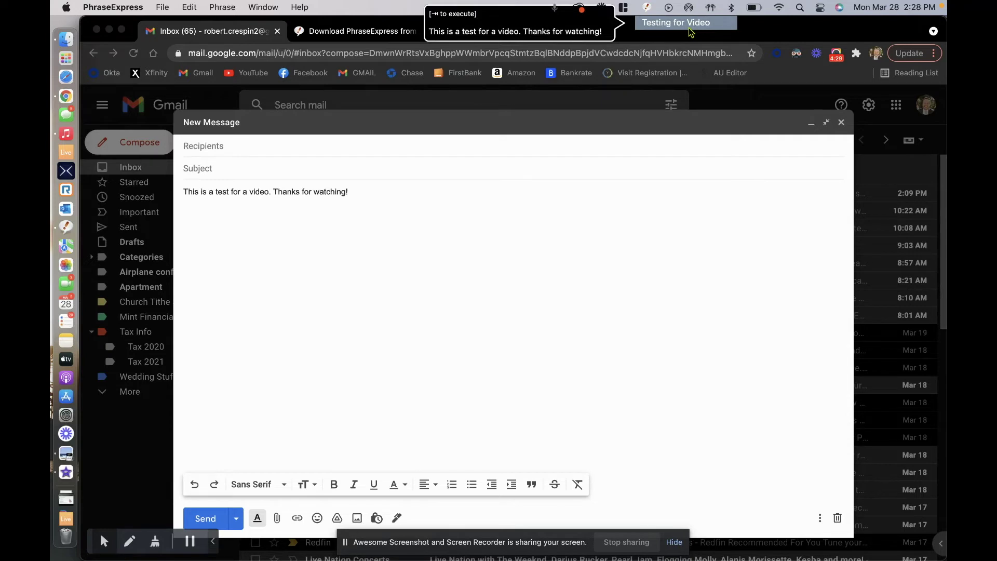
click(691, 32)
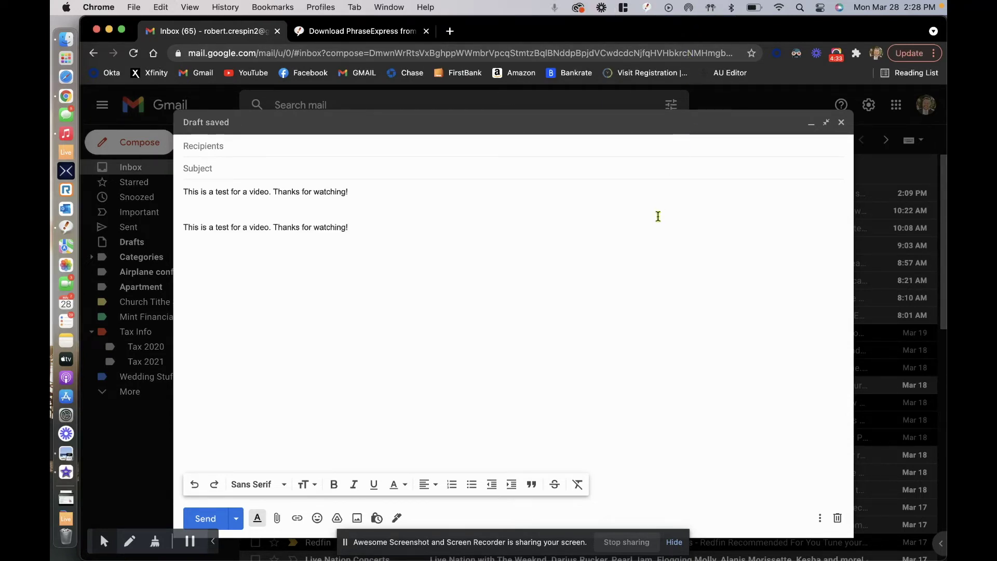
Step: Open the PhraseExpress main window through Open program window on the menu-bar icon
key(ctrl+Up)
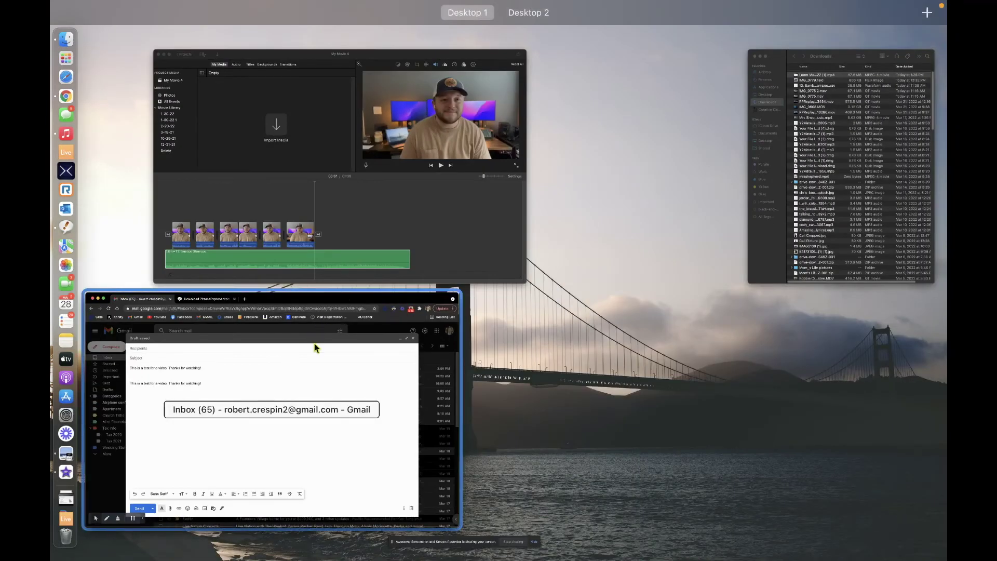
click(314, 343)
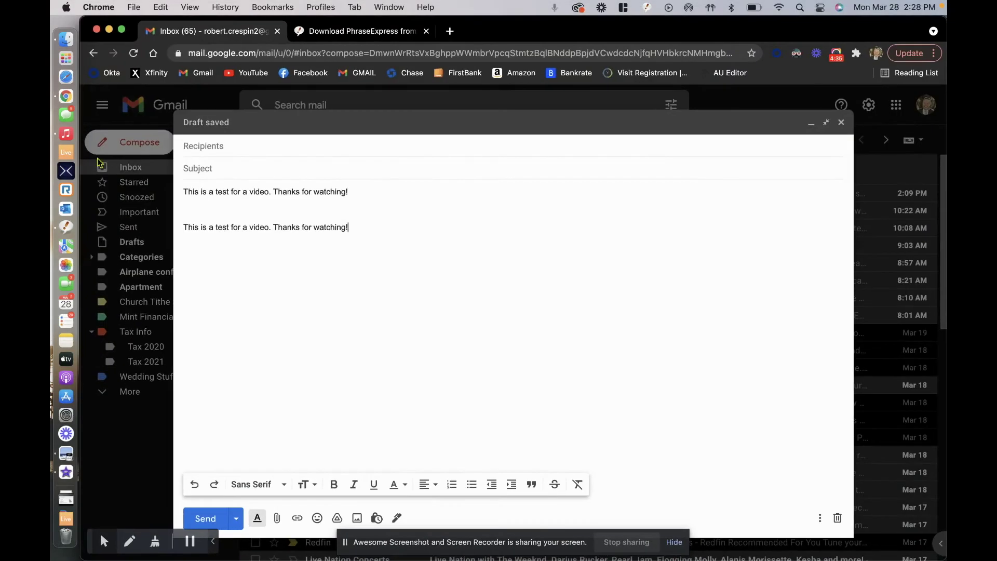
click(648, 8)
mouse_move(678, 100)
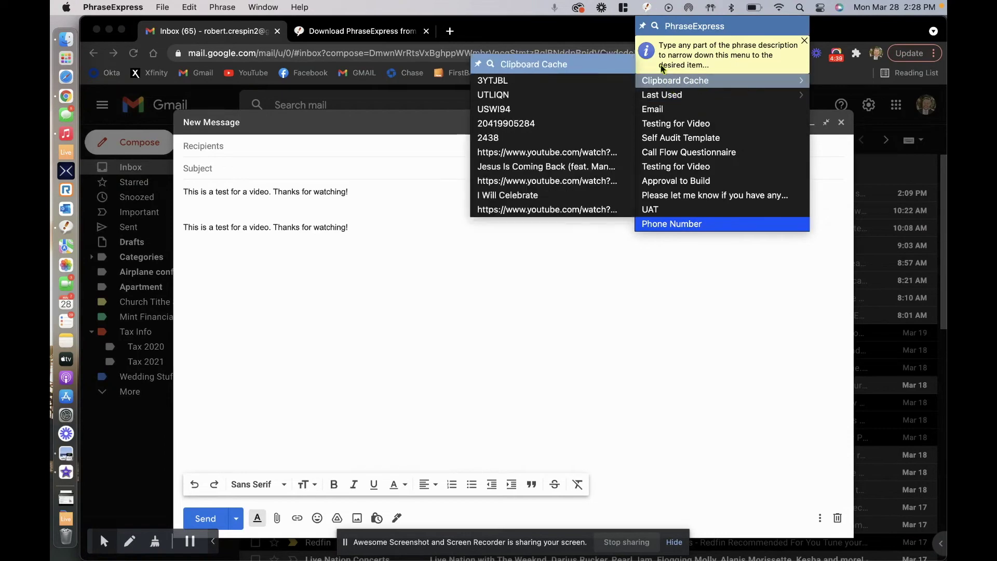
click(647, 8)
right_click(647, 8)
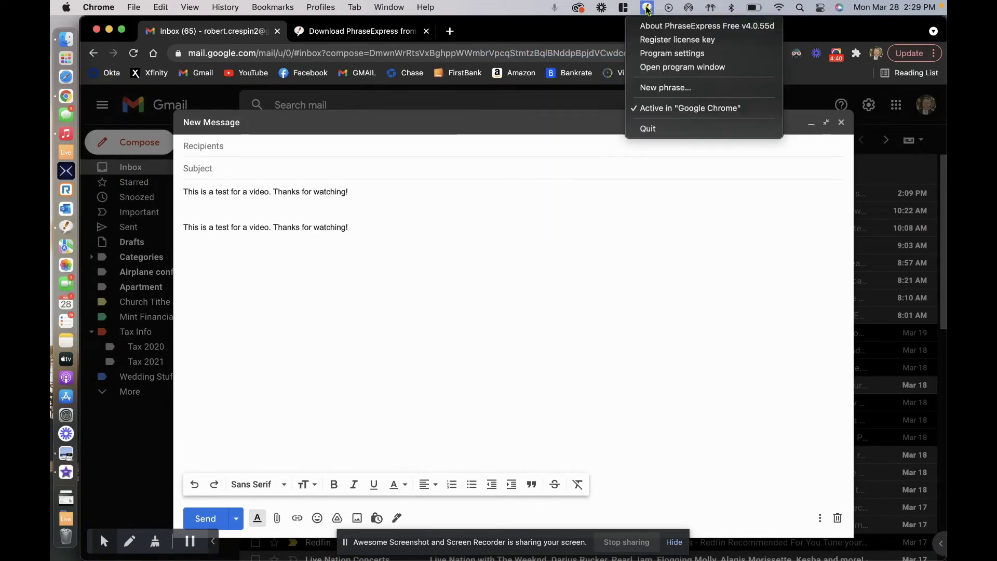
click(682, 66)
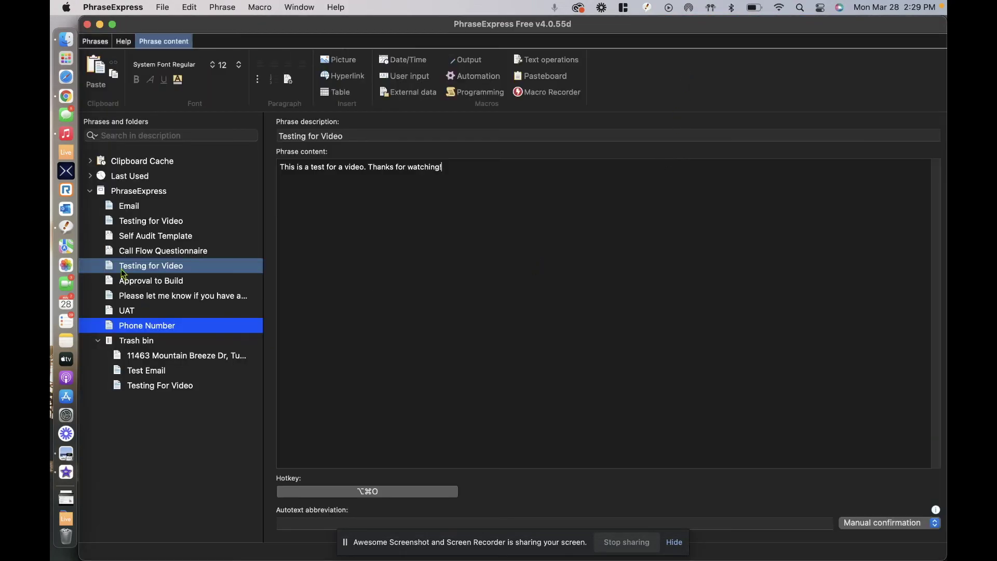
Step: Look through Email and Testing for Video, then show 'Please let me know if you have any questions'
click(174, 207)
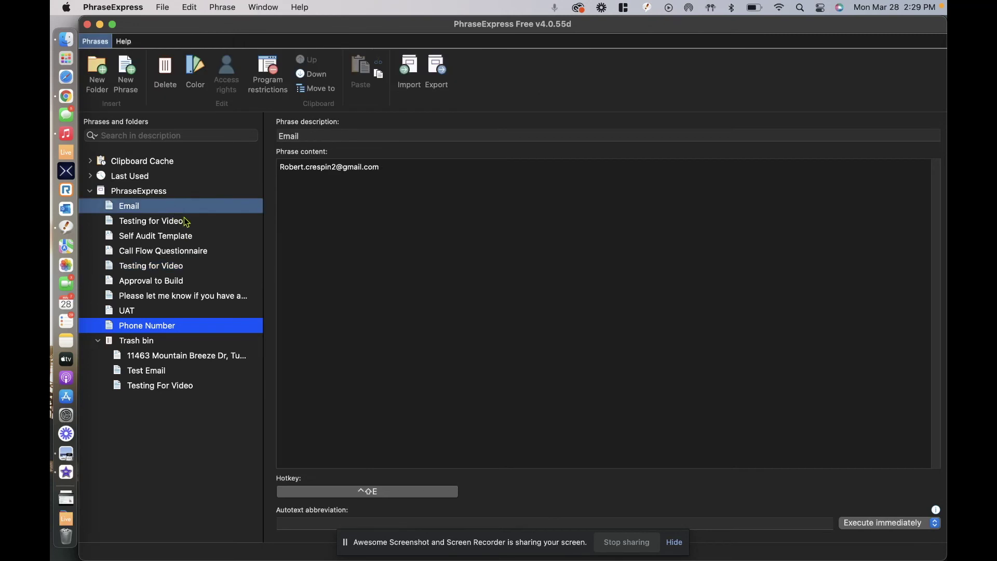
click(185, 220)
click(191, 207)
click(188, 300)
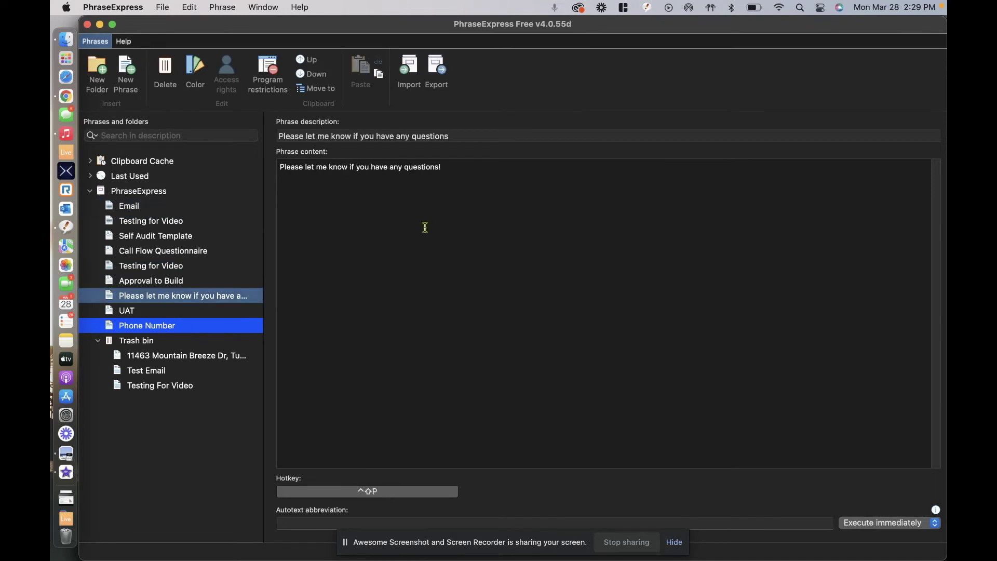